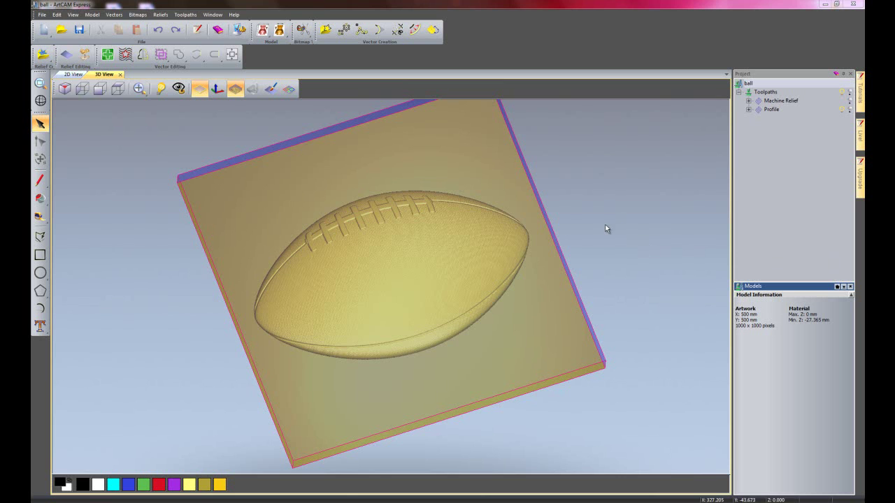
# - Turn on the 3D vector display so the Bobby's Ball text and star outlines show over the relief
pyautogui.click(288, 88)
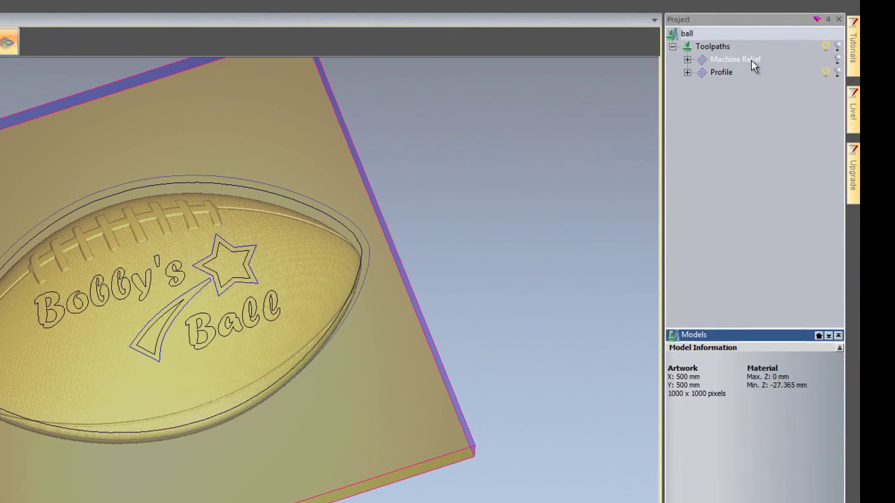
# - Preview the Machine Relief and Profile toolpaths, then hide the Machine Relief preview
pyautogui.click(751, 60)
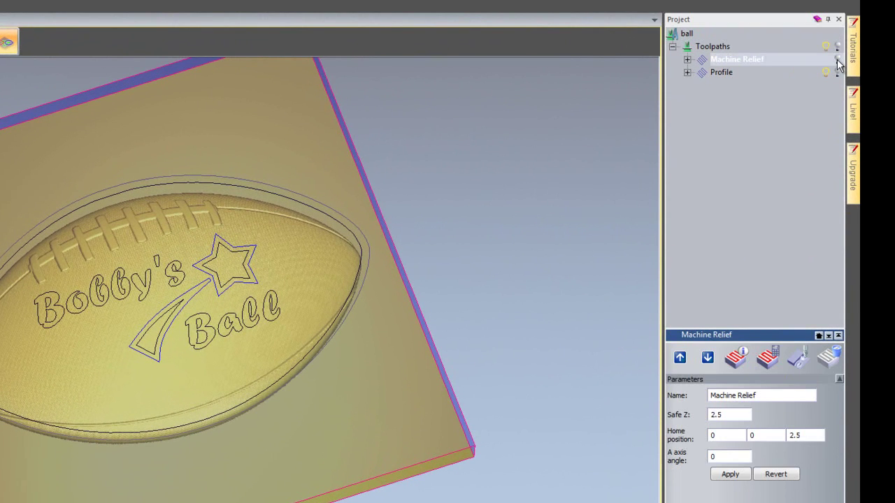
pyautogui.click(838, 60)
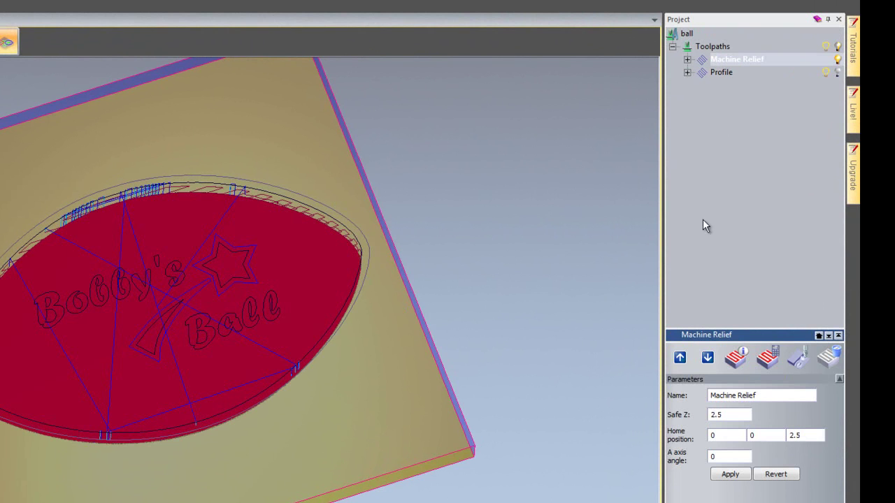
pyautogui.click(838, 72)
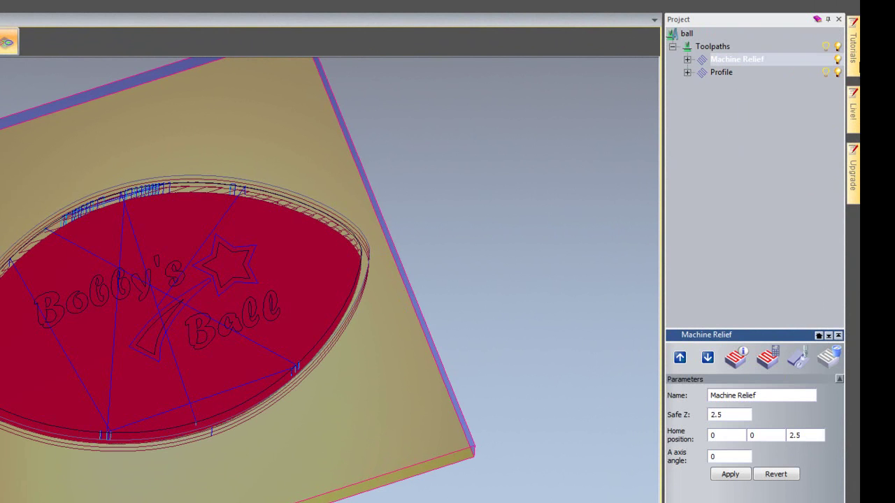
pyautogui.click(838, 59)
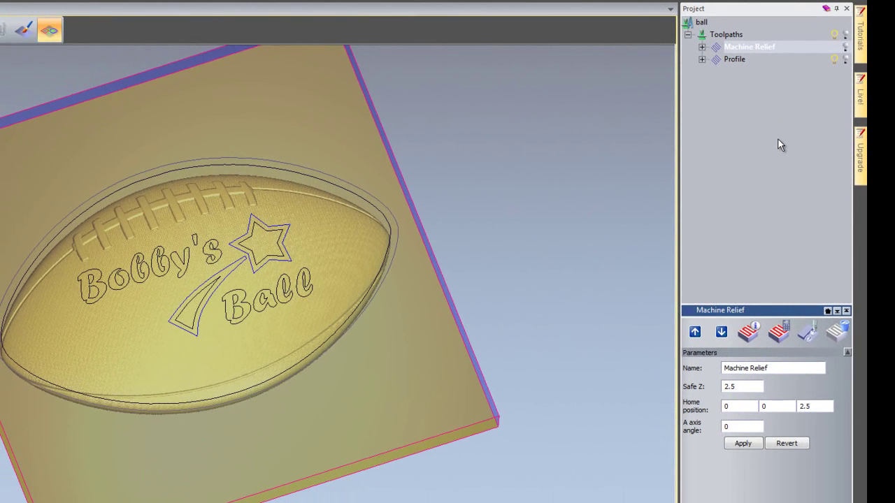
# - Start a new Feature Machining toolpath with its settings panel docked beside the model
pyautogui.click(720, 36)
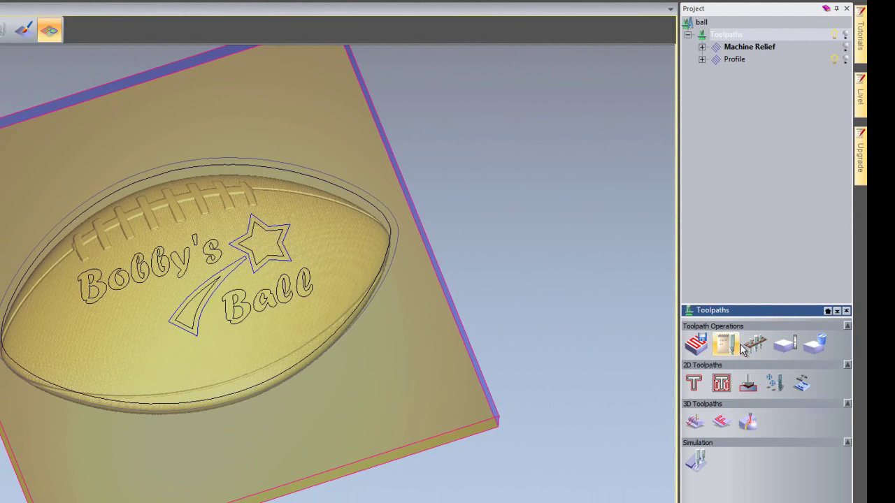
pyautogui.click(720, 423)
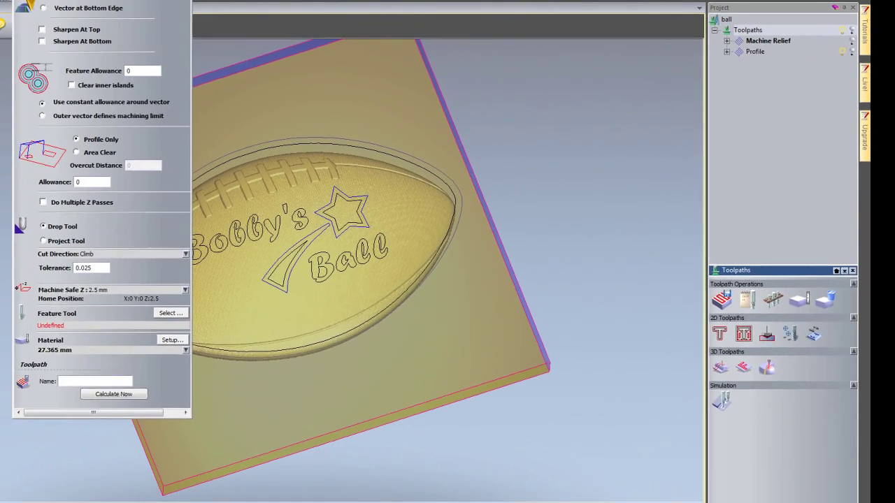
pyautogui.moveTo(105, 4); pyautogui.dragTo(789, 263)
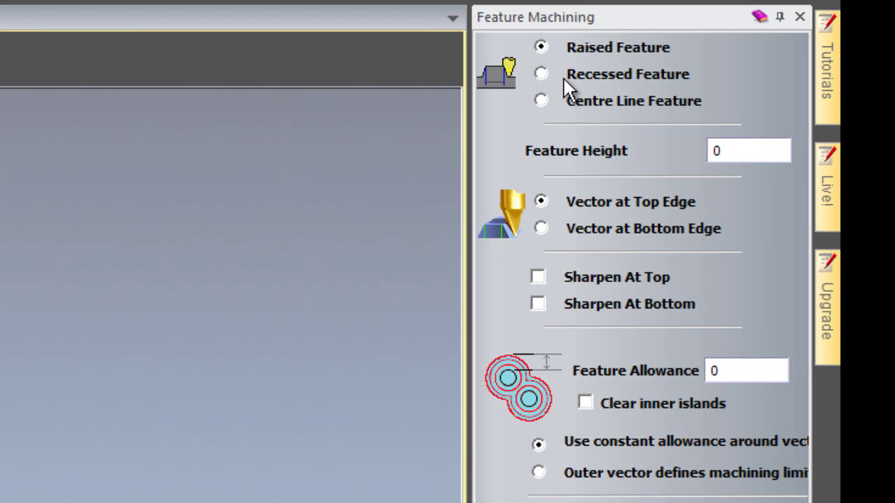
# - Set a Recessed Feature, Feature Depth 1, Vector at Top Edge, with Area Clear
pyautogui.click(545, 77)
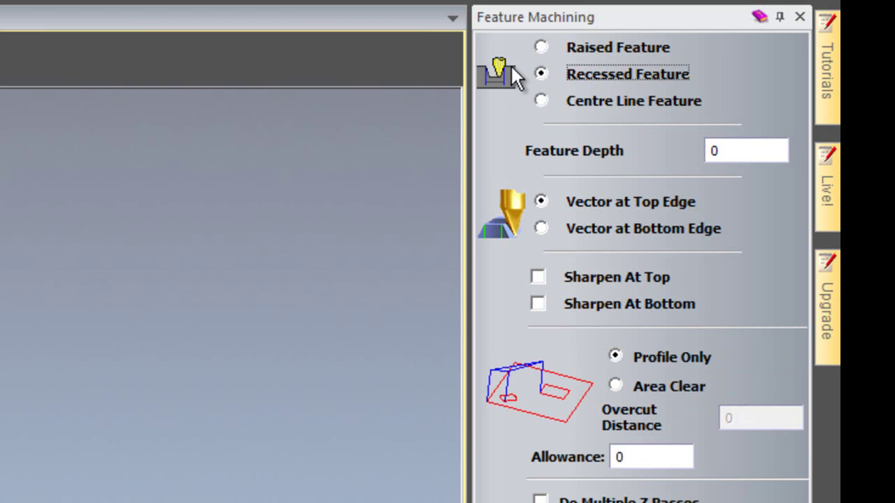
pyautogui.click(538, 102)
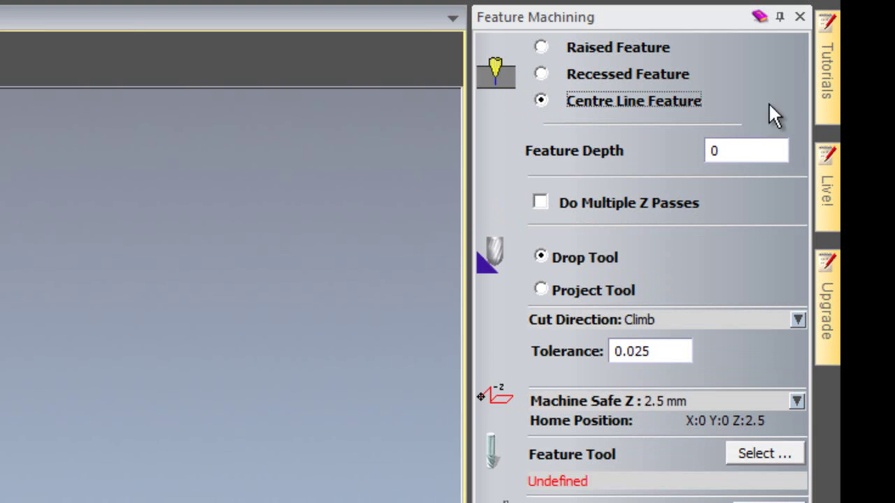
pyautogui.click(540, 76)
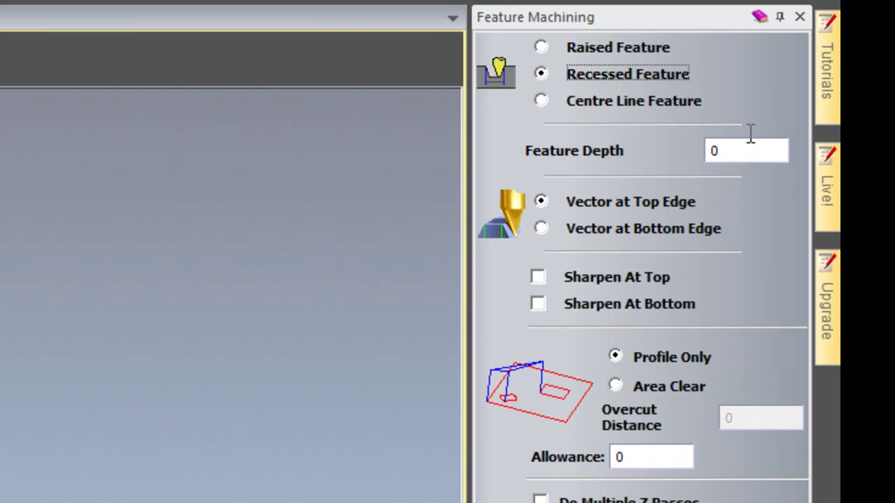
pyautogui.doubleClick(707, 148)
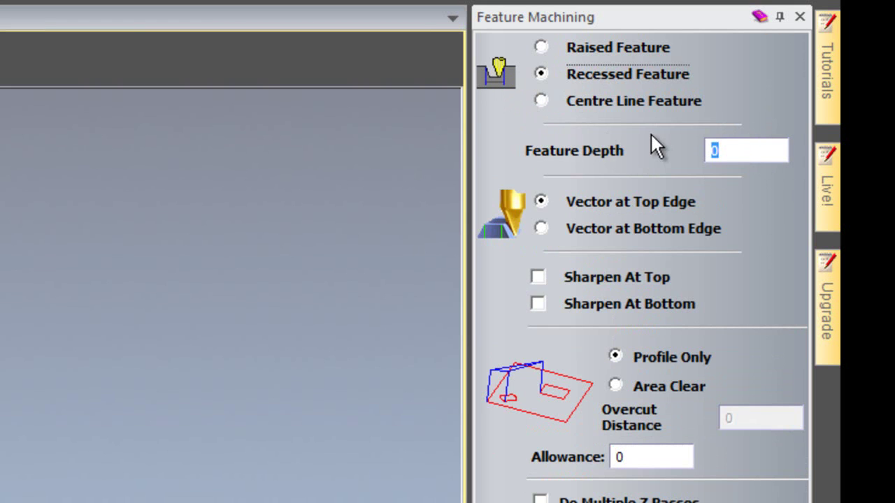
pyautogui.write('1')
pyautogui.click(541, 230)
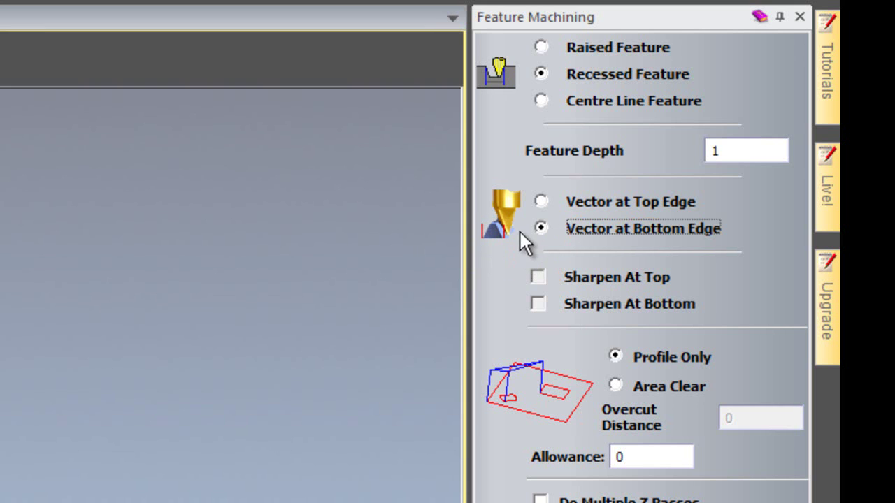
pyautogui.click(542, 202)
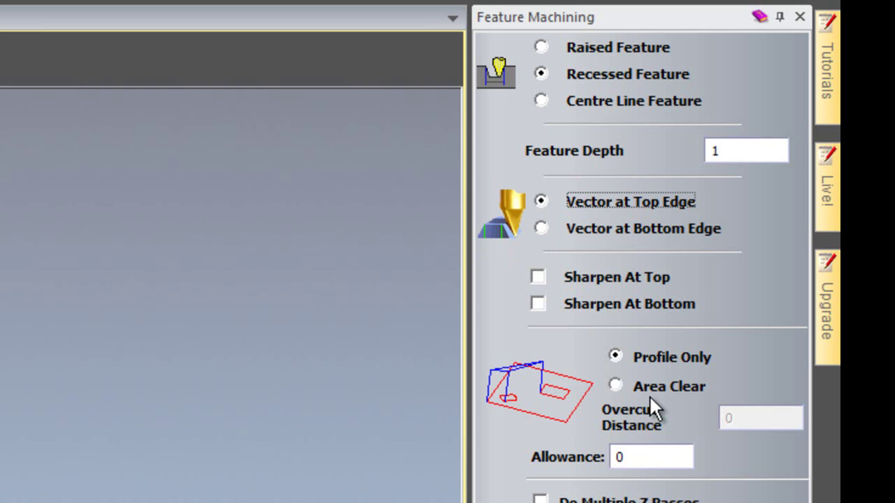
pyautogui.click(615, 384)
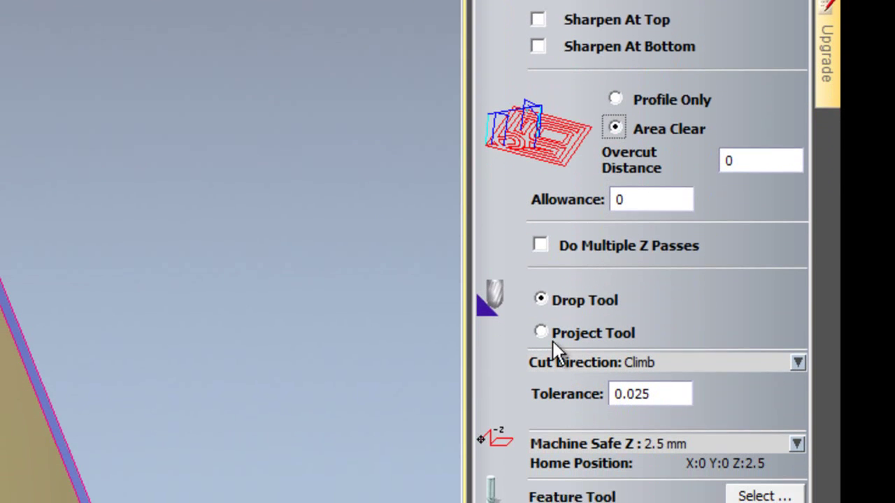
# - Project the tool onto the relief and choose the Ball Nose 1.5 mm cutter
pyautogui.click(541, 290)
pyautogui.click(542, 257)
pyautogui.click(542, 290)
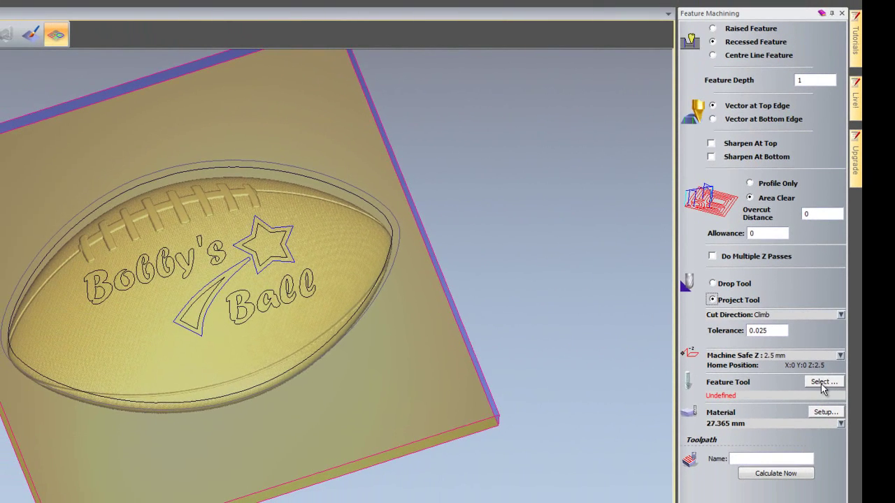
pyautogui.click(802, 411)
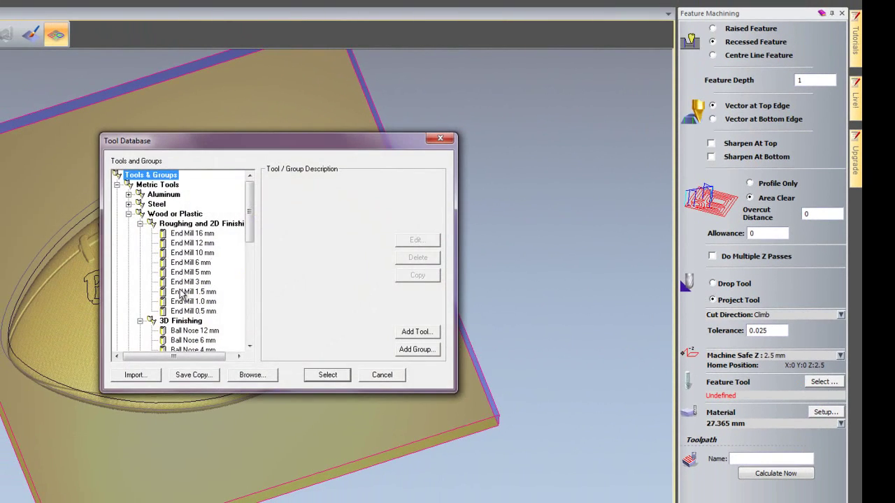
pyautogui.scroll(-3, 210, 297)
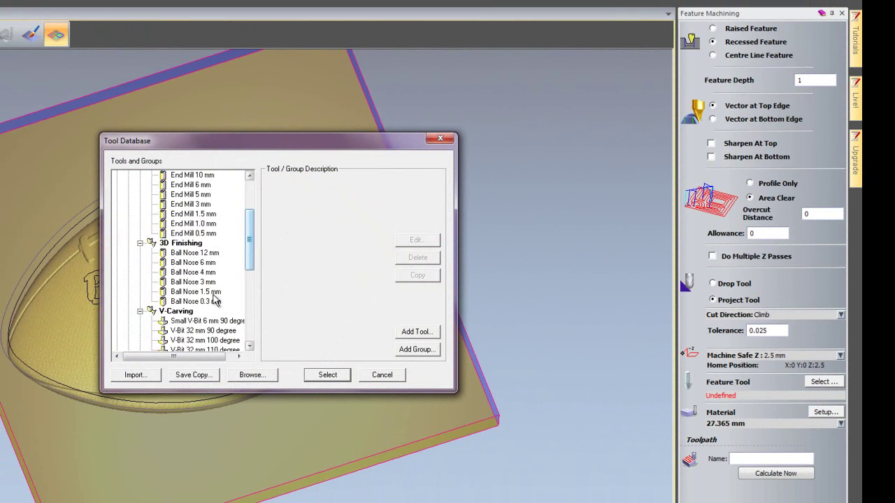
pyautogui.click(207, 295)
pyautogui.doubleClick(207, 294)
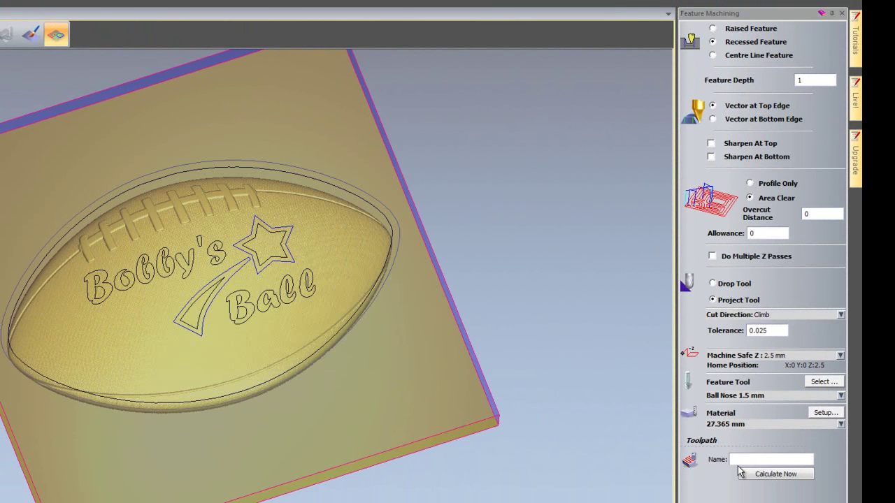
# - Name it 'Feature Machine', select the text, star and swoosh vectors, and calculate
pyautogui.write('Feature Machine')
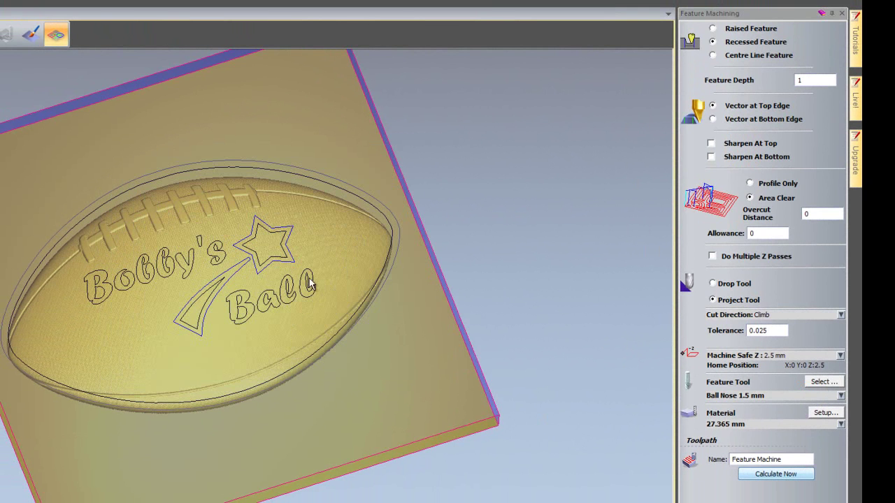
pyautogui.click(194, 267)
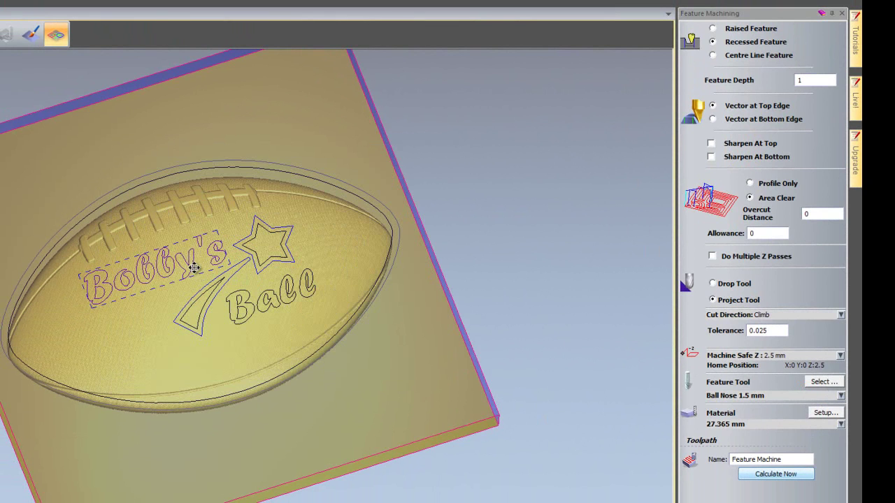
pyautogui.keyDown('shift'); pyautogui.click(245, 290); pyautogui.keyUp('shift')
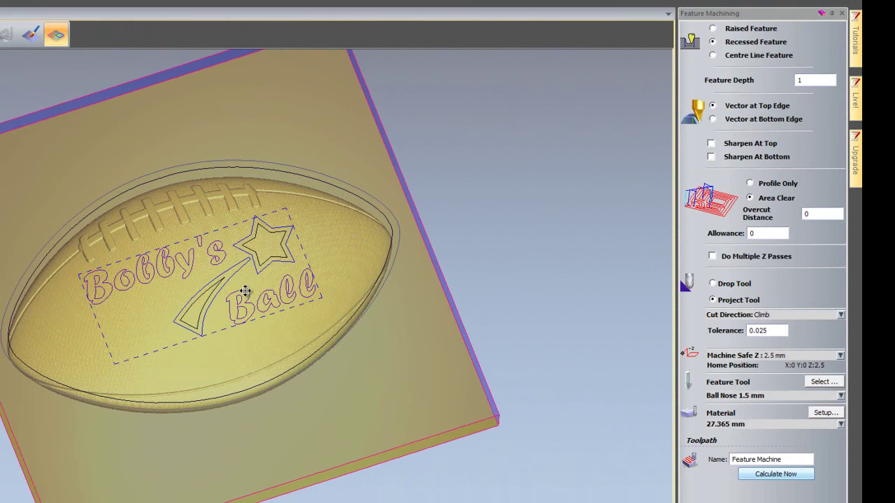
pyautogui.click(765, 475)
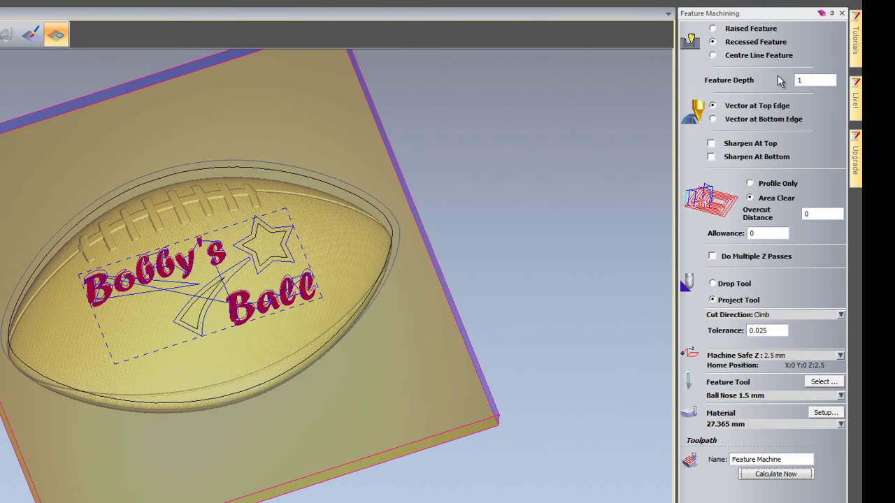
# - Start a second feature-machining toolpath with a feature height of 1
pyautogui.click(843, 13)
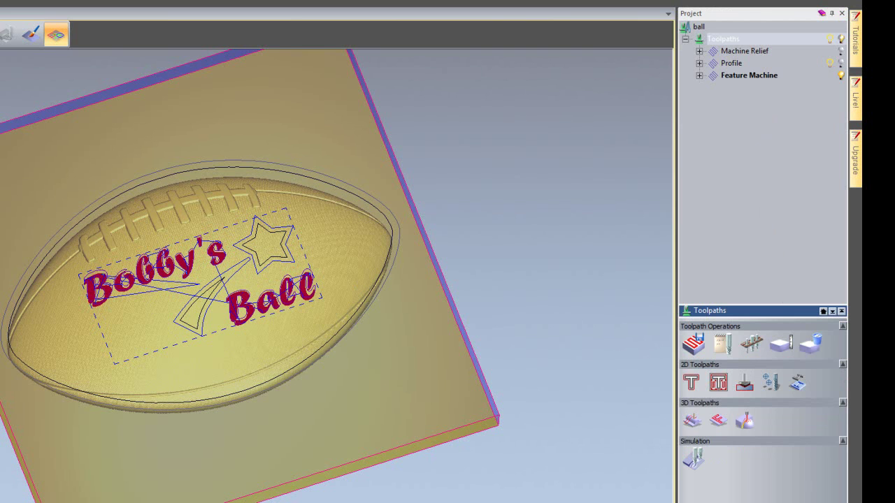
pyautogui.click(723, 427)
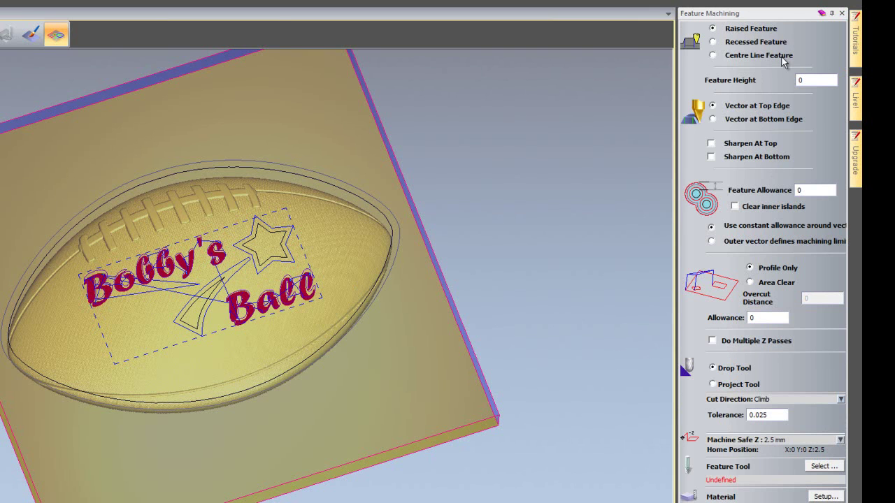
pyautogui.doubleClick(815, 81)
pyautogui.write('1')
# - Calculate Feature Machine 1 on the Bobby's Ball outlines with a Ball Nose 1.5 mm tool
pyautogui.click(818, 467)
pyautogui.moveTo(250, 208); pyautogui.dragTo(253, 249)
pyautogui.click(196, 272)
pyautogui.click(327, 375)
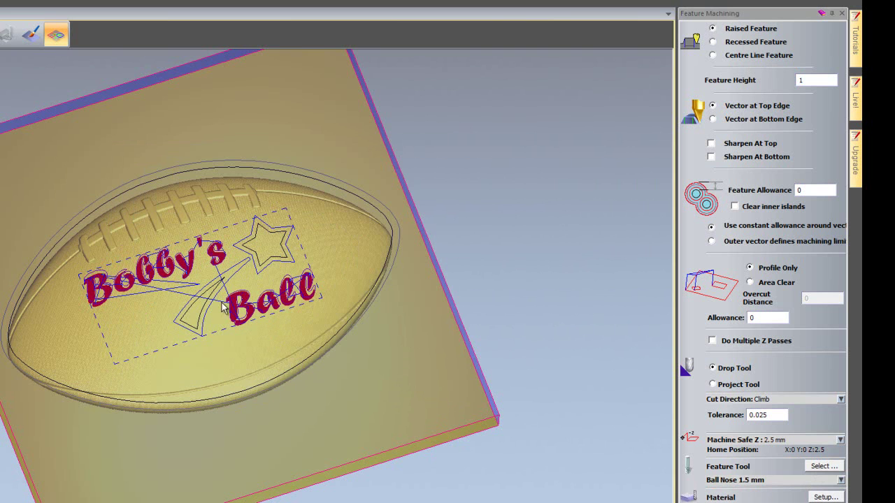
pyautogui.click(254, 273)
pyautogui.click(255, 271)
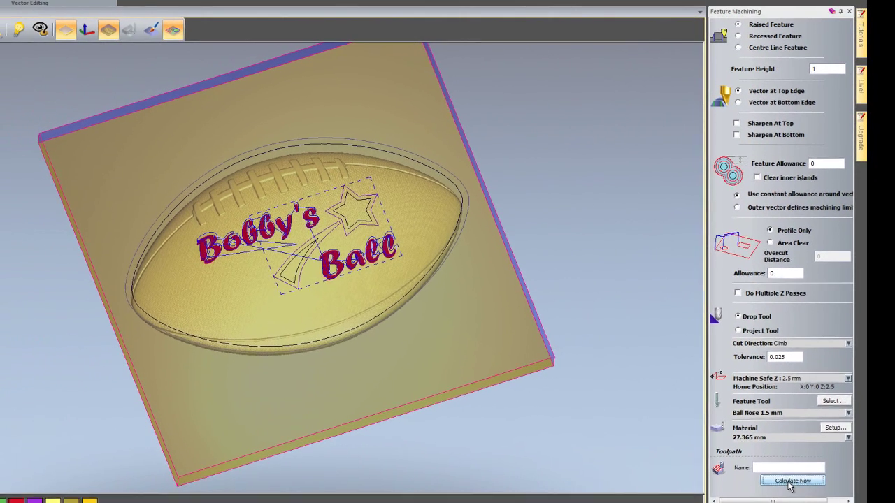
pyautogui.click(789, 482)
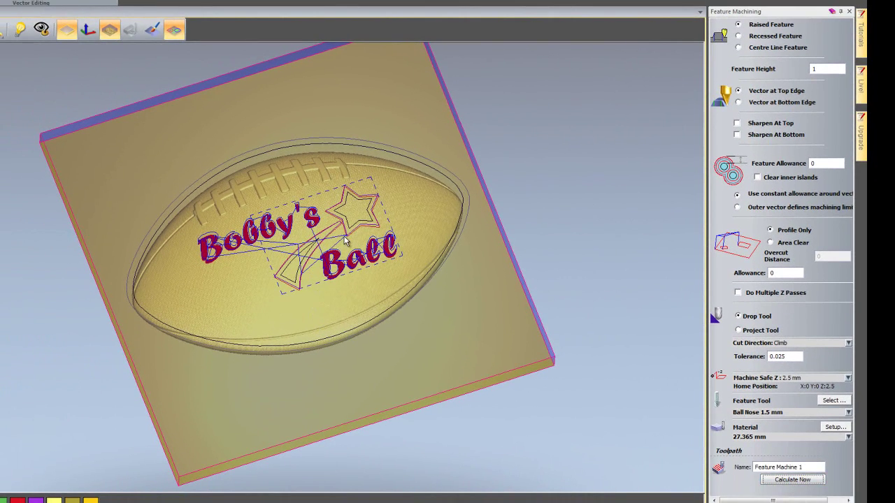
pyautogui.click(459, 255)
pyautogui.scroll(3, 420, 224)
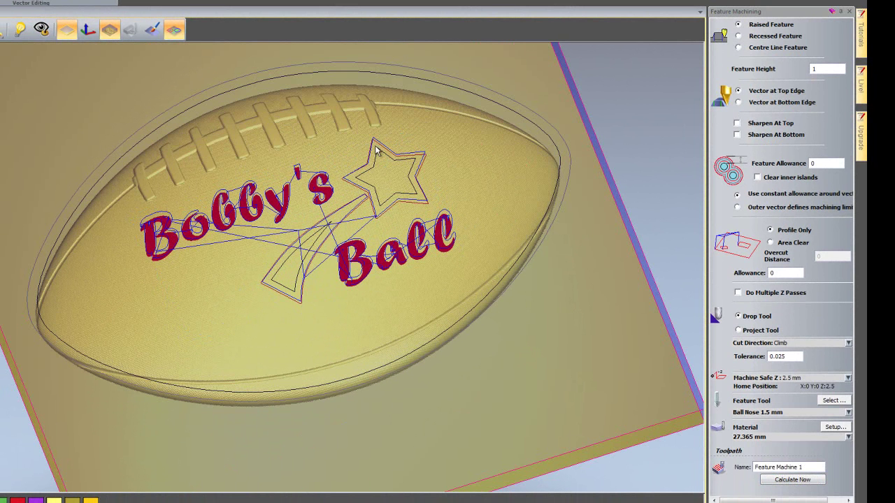
pyautogui.click(849, 12)
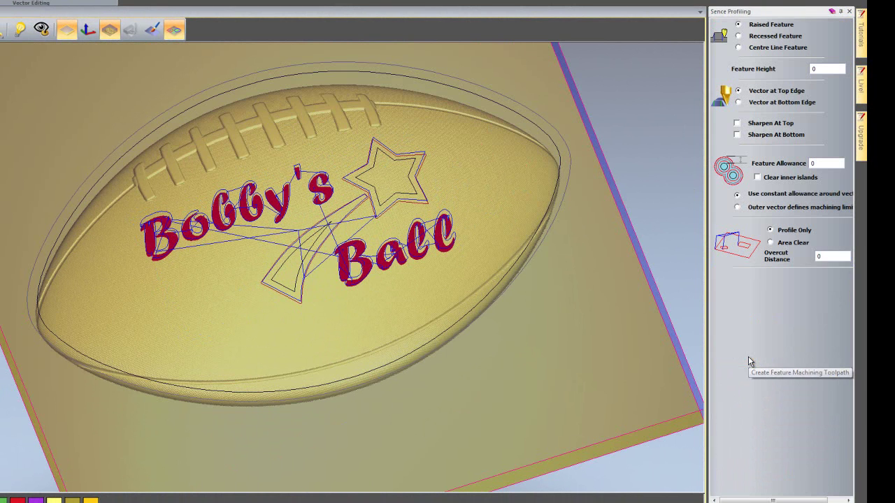
# - Select the shooting star and its tail as a 0.1-deep Centre Line Feature
pyautogui.click(283, 267)
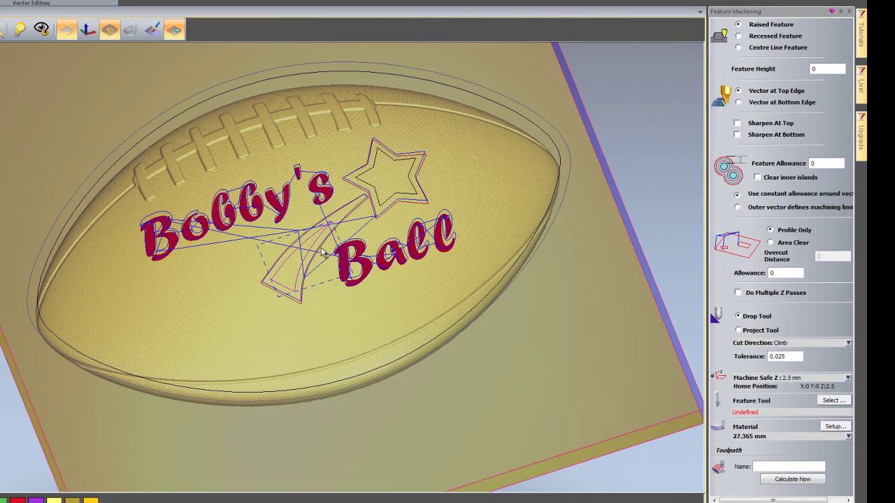
pyautogui.keyDown('shift'); pyautogui.click(374, 170); pyautogui.keyUp('shift')
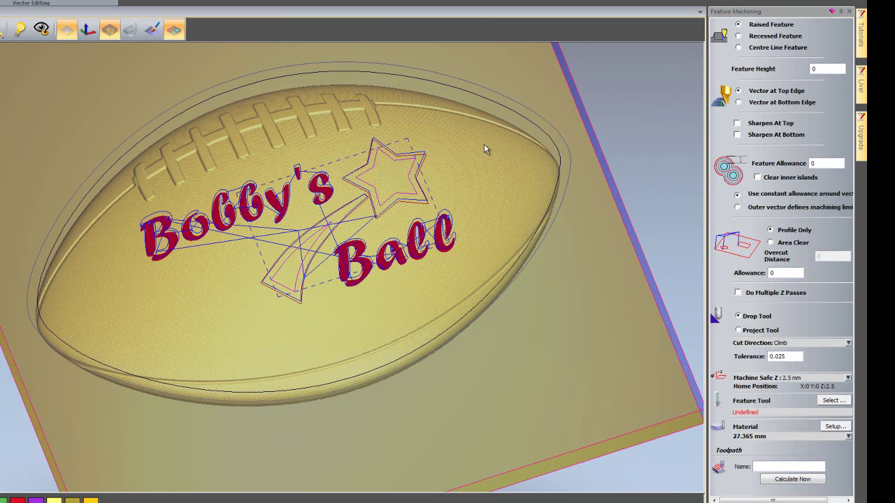
pyautogui.click(742, 49)
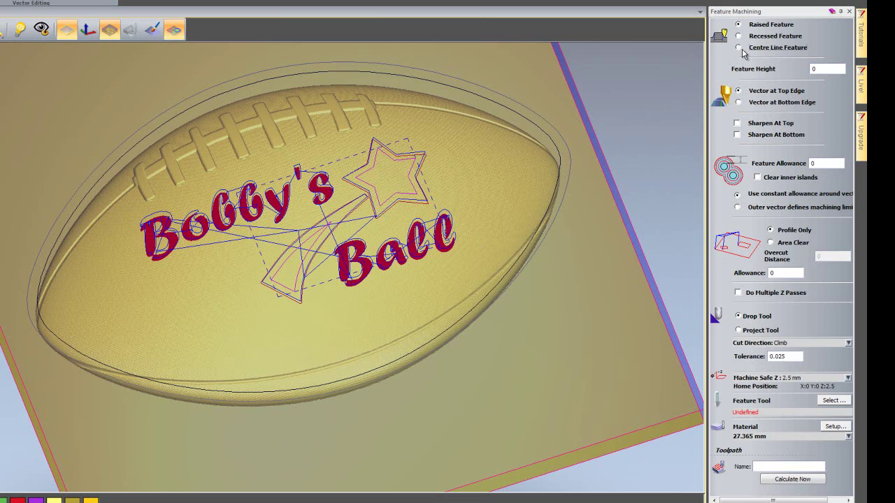
pyautogui.click(825, 69)
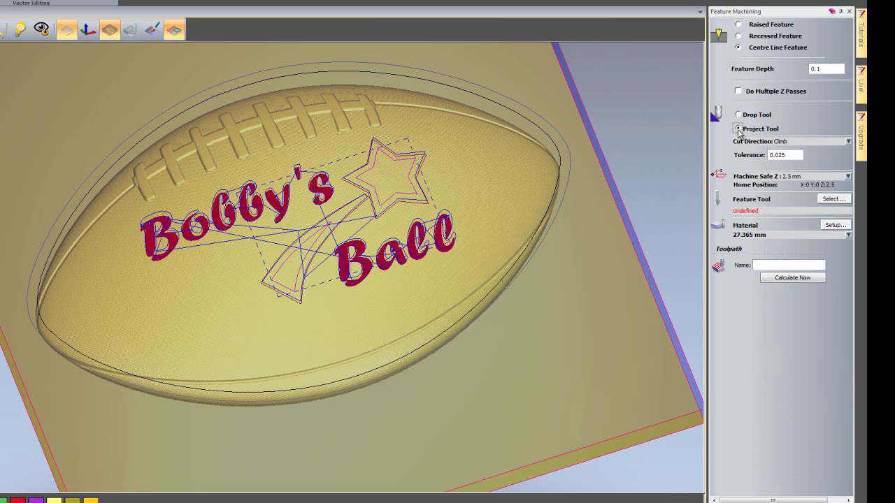
# - Pick the Ball Nose 1.5 mm tool and calculate Feature Machine 2
pyautogui.click(832, 199)
pyautogui.scroll(-3, 345, 189)
pyautogui.scroll(-3, 345, 189)
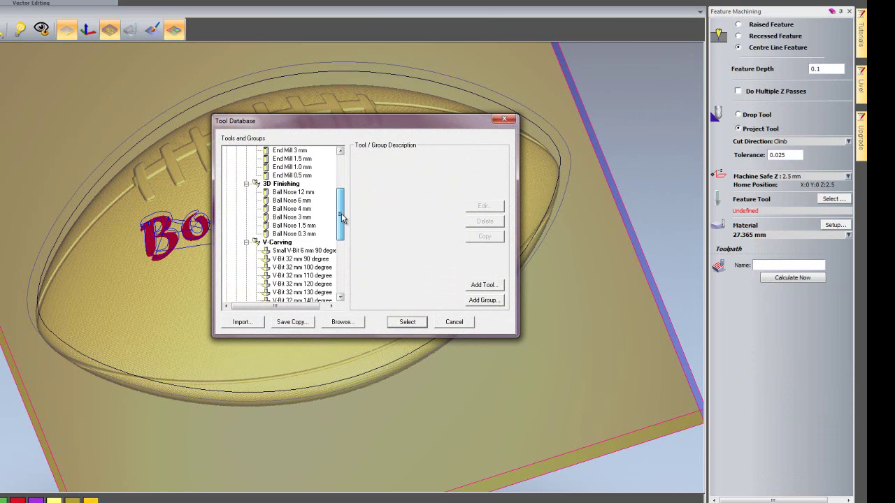
pyautogui.doubleClick(300, 234)
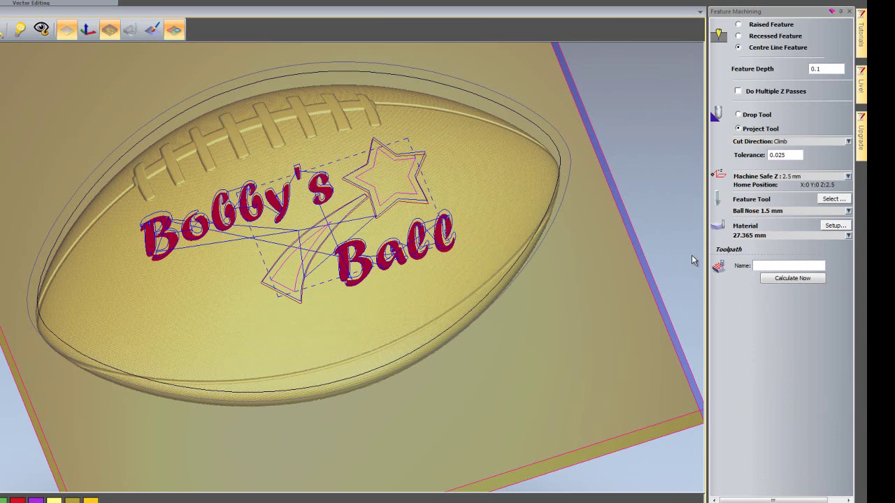
pyautogui.click(798, 279)
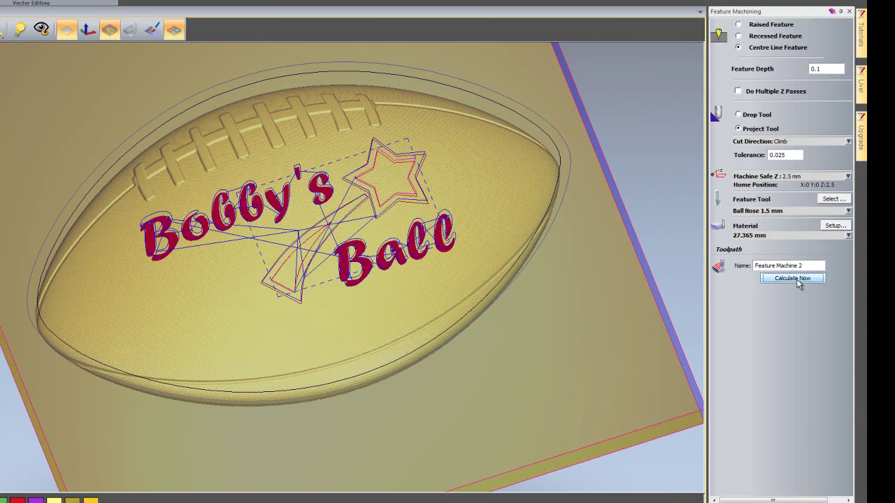
# - Move Feature Machine 1 up to the top of the toolpath list
pyautogui.click(850, 11)
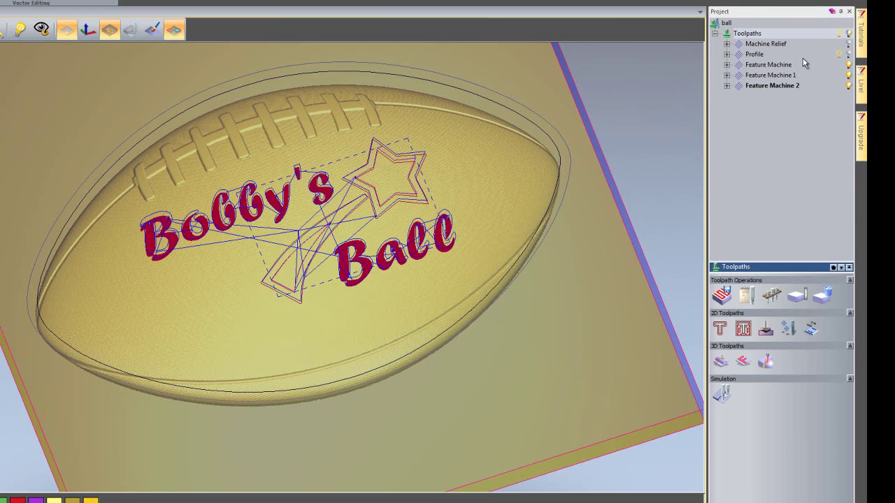
pyautogui.doubleClick(769, 76)
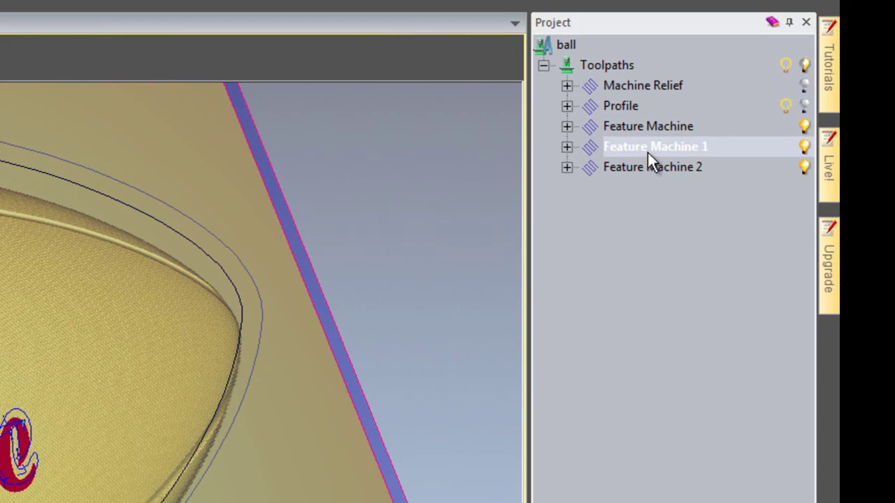
pyautogui.rightClick(647, 151)
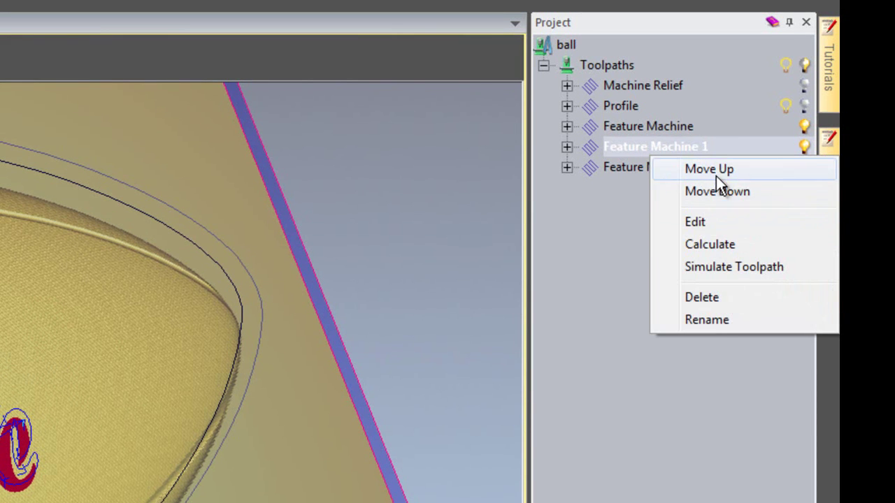
pyautogui.click(715, 174)
pyautogui.rightClick(649, 125)
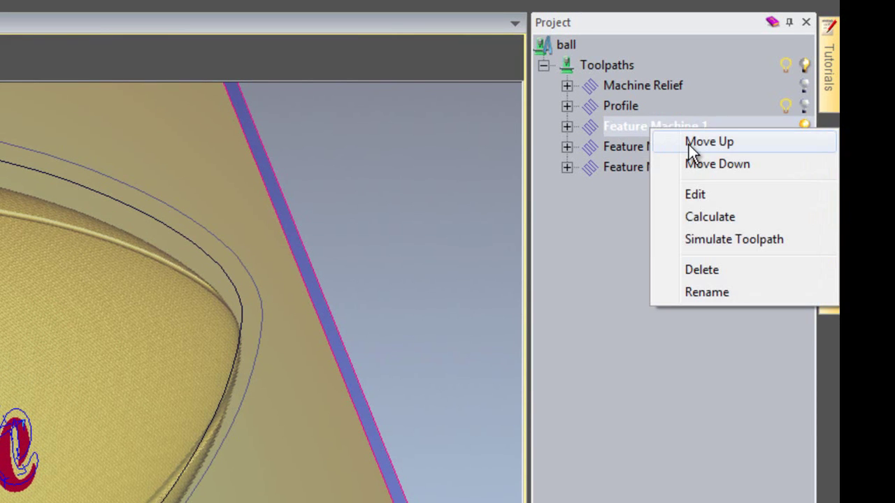
pyautogui.click(688, 144)
pyautogui.rightClick(653, 108)
pyautogui.click(702, 134)
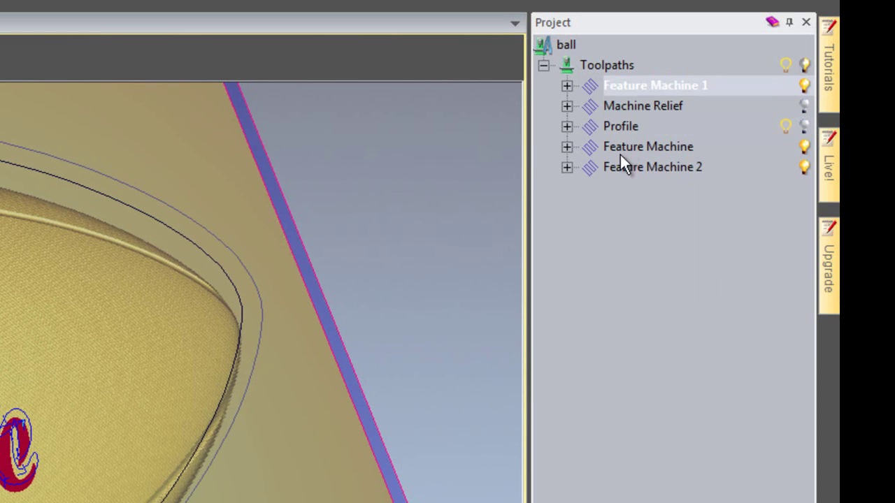
# - Move Feature Machine 2 into second place and Feature Machine above Profile
pyautogui.rightClick(620, 171)
pyautogui.click(664, 195)
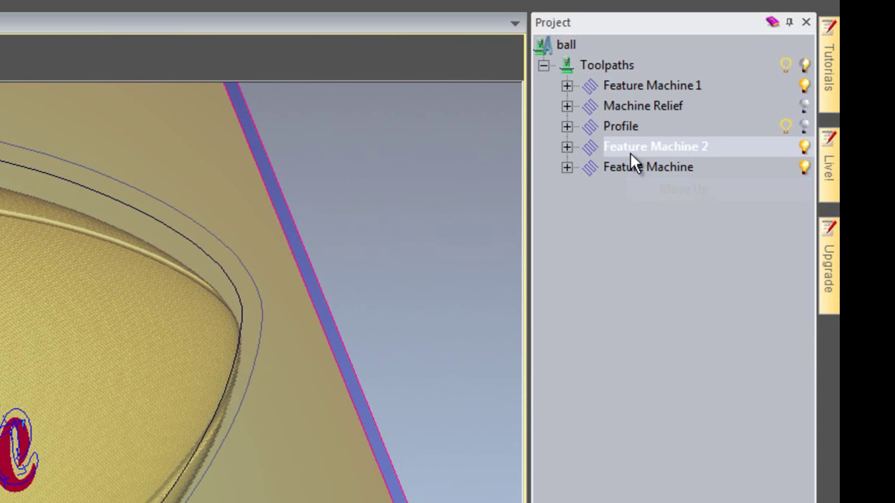
pyautogui.rightClick(633, 152)
pyautogui.click(691, 166)
pyautogui.rightClick(654, 127)
pyautogui.click(709, 144)
pyautogui.click(637, 168)
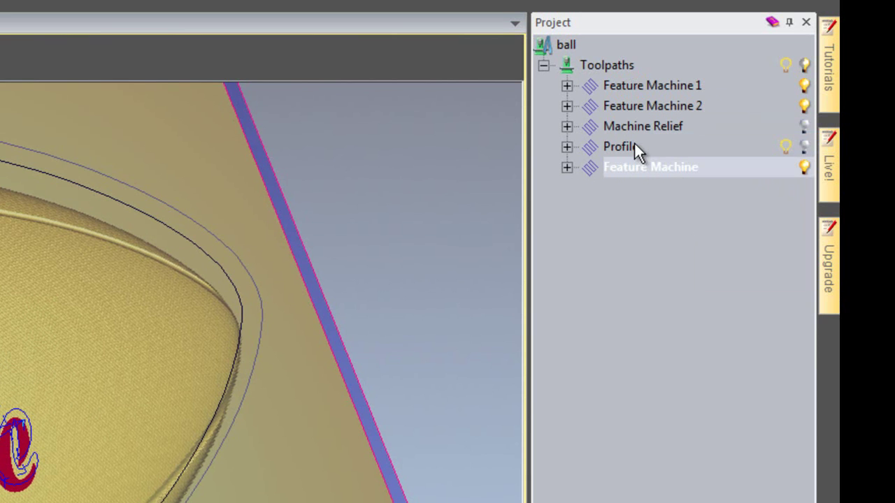
pyautogui.rightClick(639, 169)
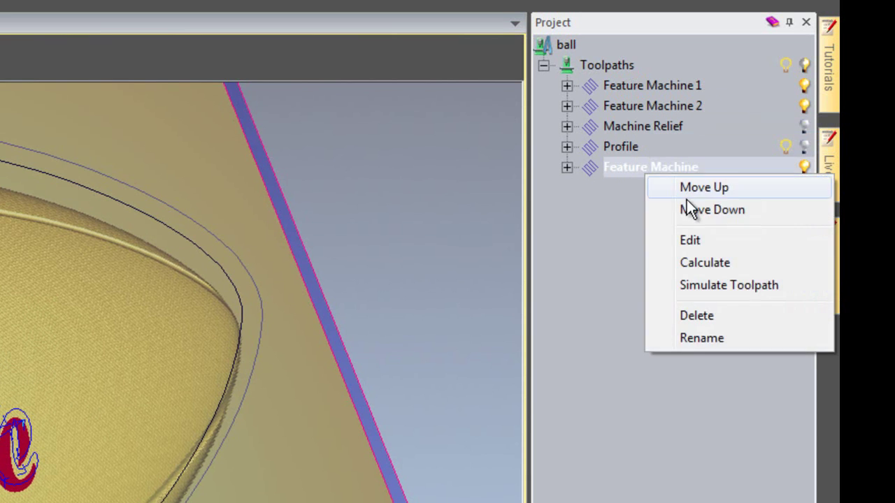
pyautogui.click(693, 192)
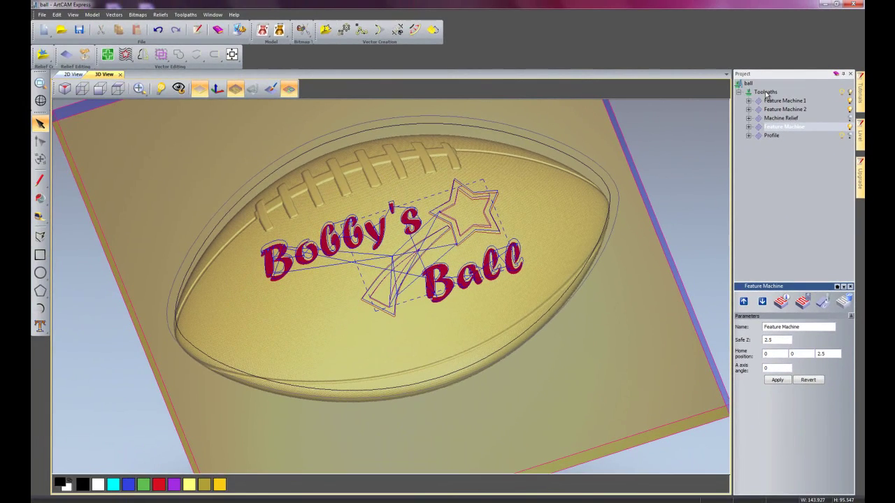
# - Select the whole Toolpaths group and simulate all the toolpaths
pyautogui.click(766, 93)
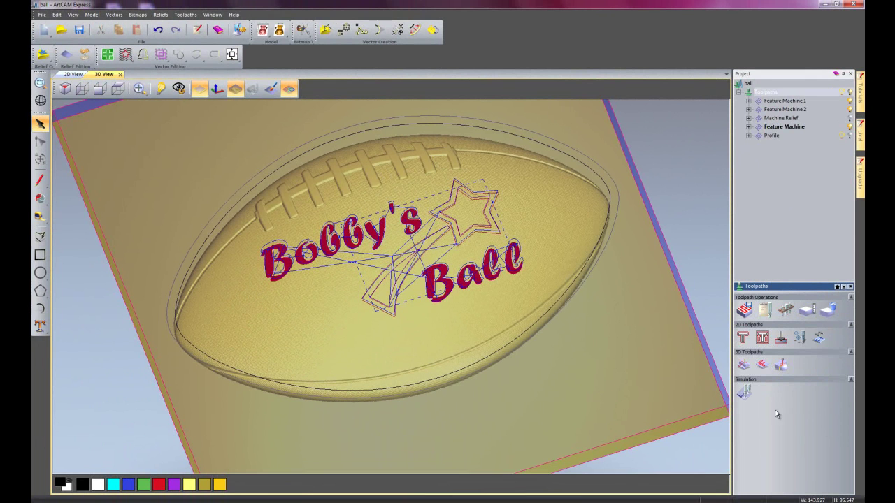
pyautogui.click(745, 393)
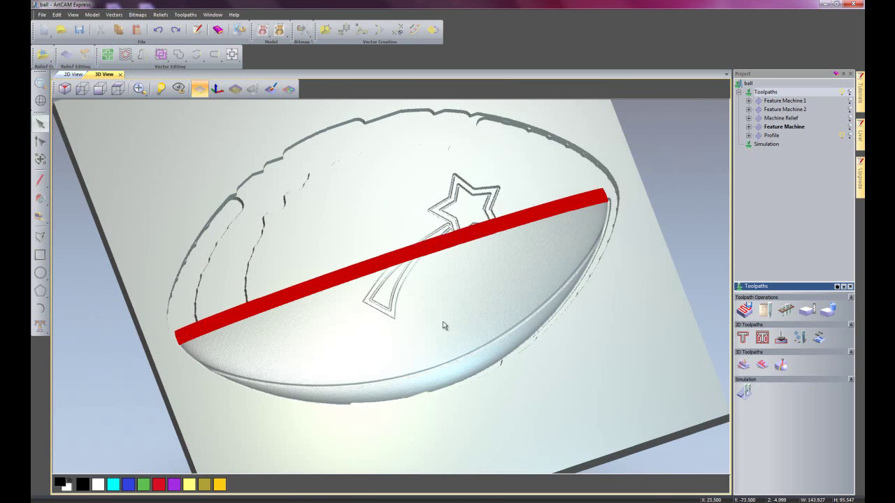
# - Zoom in and out on the football while the simulation carves the stitching and star
pyautogui.scroll(5, 409, 290)
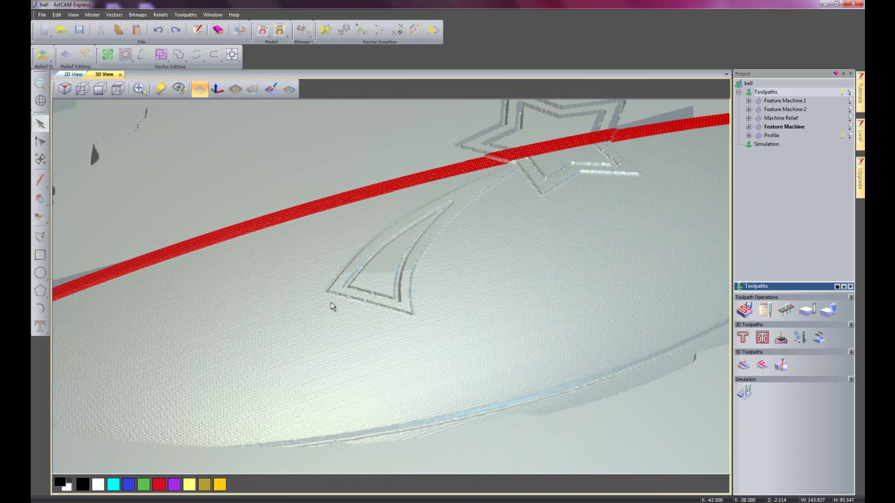
pyautogui.scroll(3, 434, 336)
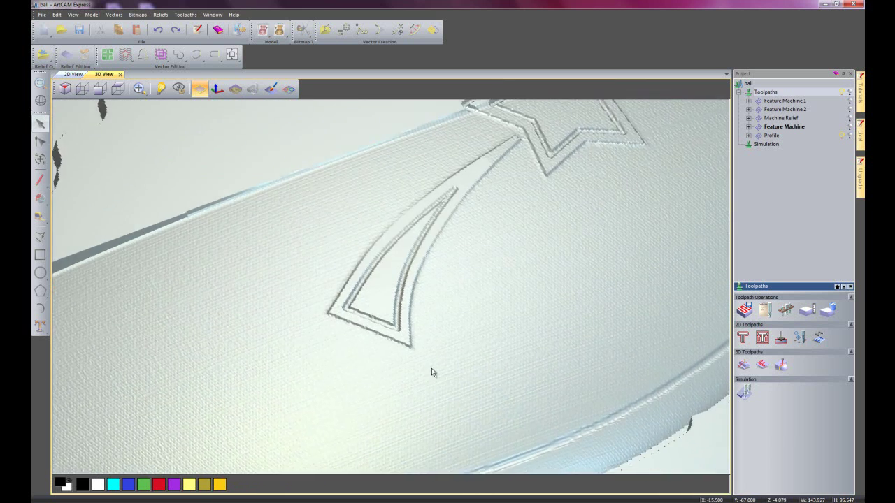
pyautogui.scroll(-4, 433, 329)
pyautogui.scroll(1, 445, 307)
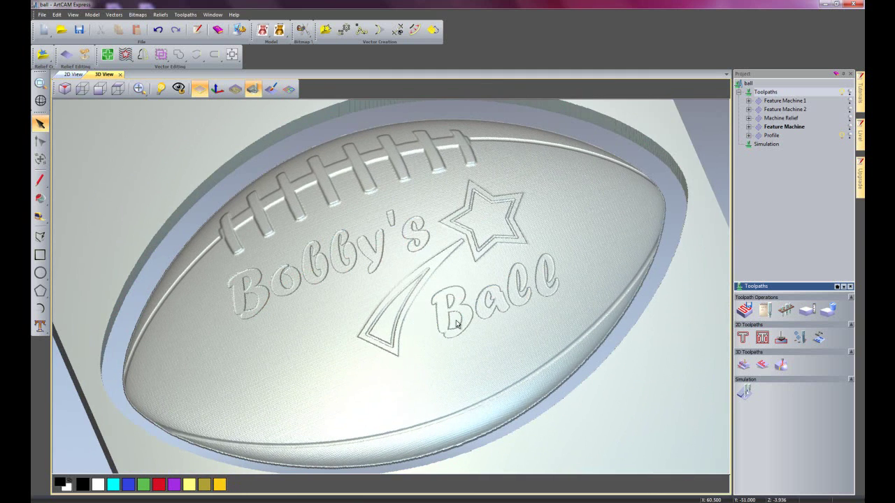
# - Zoom and tilt the simulated block to inspect the recessed lettering, star and swoosh
pyautogui.scroll(4, 456, 323)
pyautogui.moveTo(480, 352); pyautogui.dragTo(490, 242)
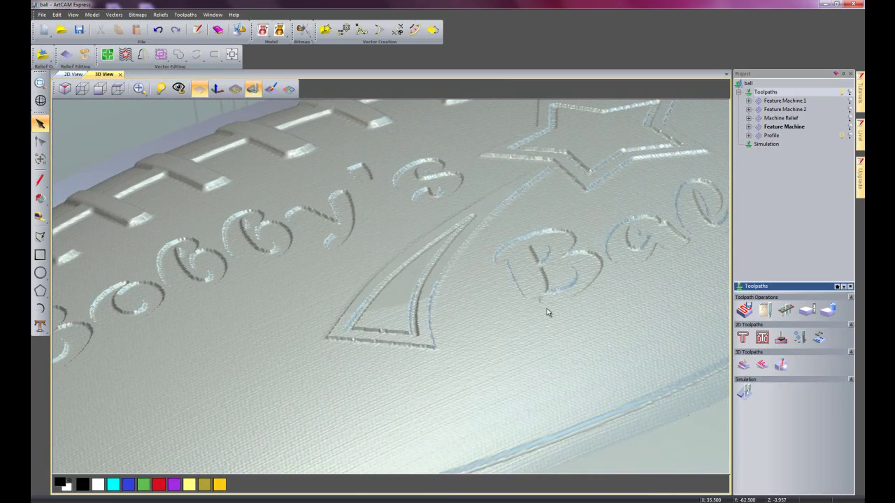
pyautogui.moveTo(528, 302); pyautogui.dragTo(550, 376)
pyautogui.scroll(-5, 413, 354)
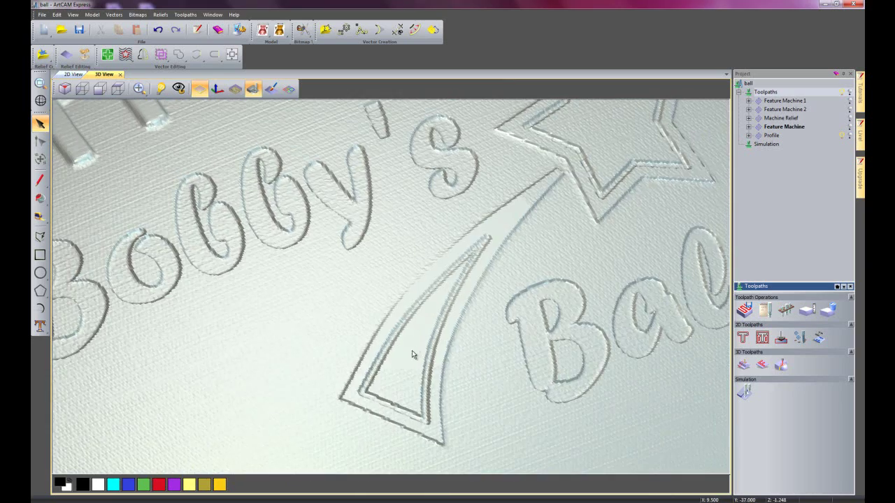
pyautogui.scroll(-2, 391, 352)
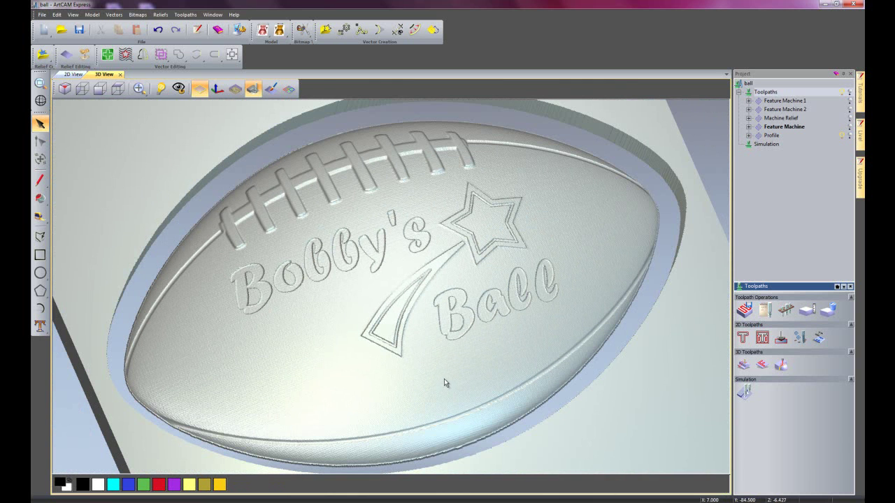
pyautogui.moveTo(444, 382); pyautogui.dragTo(723, 427)
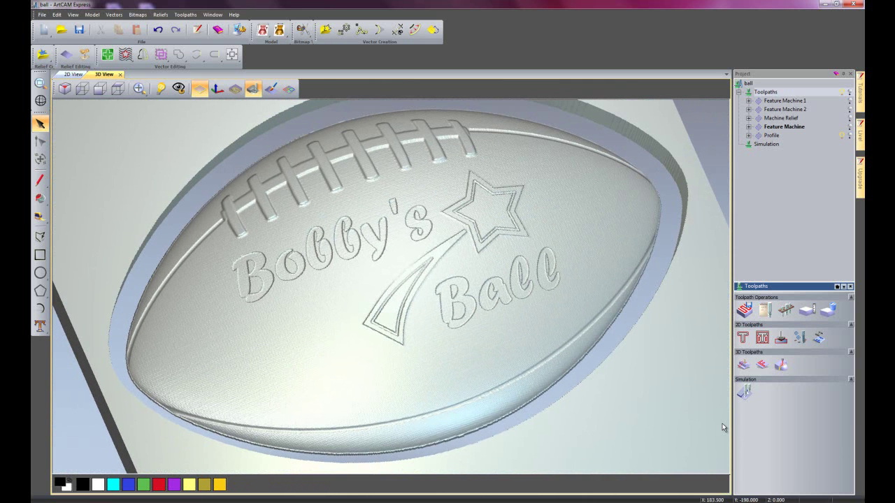